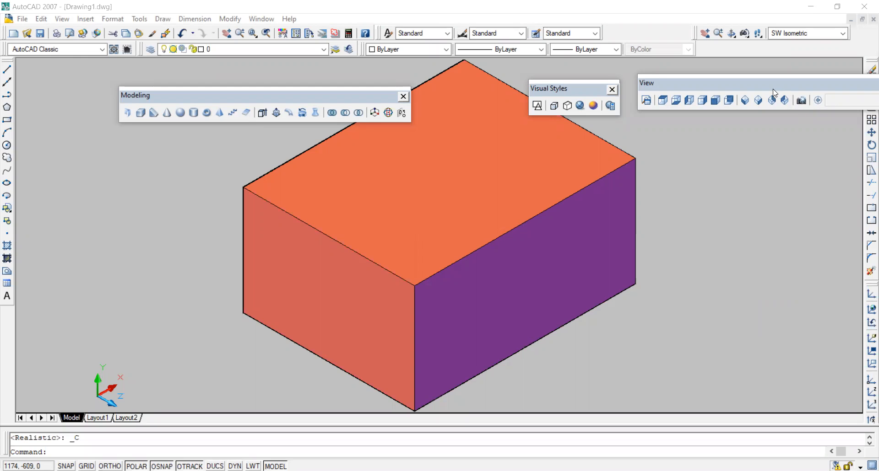
Dock the View, Modify and Visual Styles toolbars along the drawing area's right edge and float the Modeling toolbar near its upper-left corner
{"action": "left_click_drag", "start_coordinate": [860, 131], "coordinate": [868, 133]}
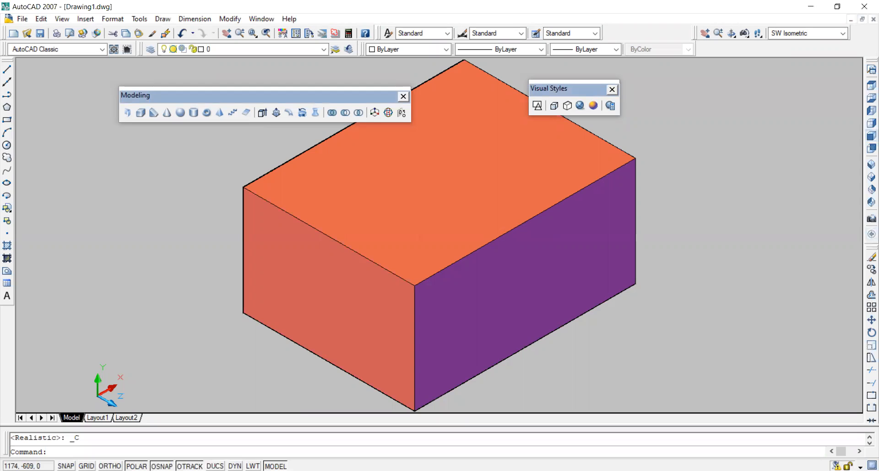
{"action": "left_click_drag", "start_coordinate": [867, 253], "coordinate": [859, 100]}
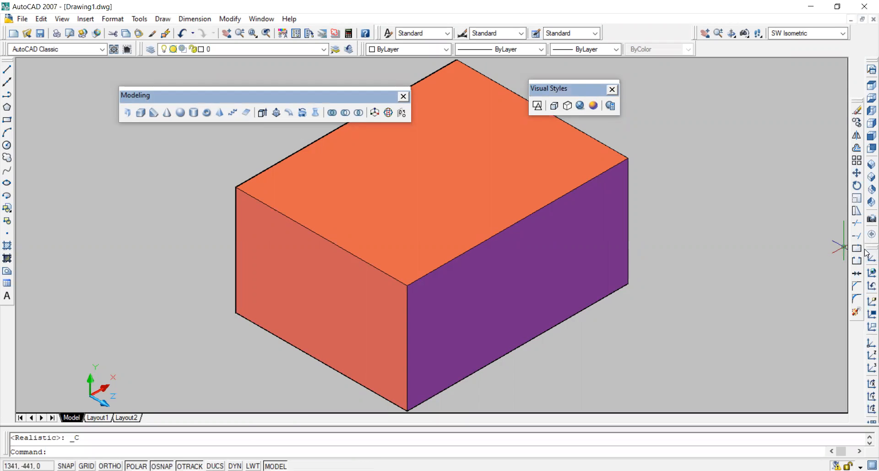
{"action": "mouse_move", "coordinate": [578, 87]}
{"action": "left_mouse_down"}
{"action": "mouse_move", "coordinate": [798, 308]}
{"action": "mouse_move", "coordinate": [859, 349]}
{"action": "left_mouse_up"}
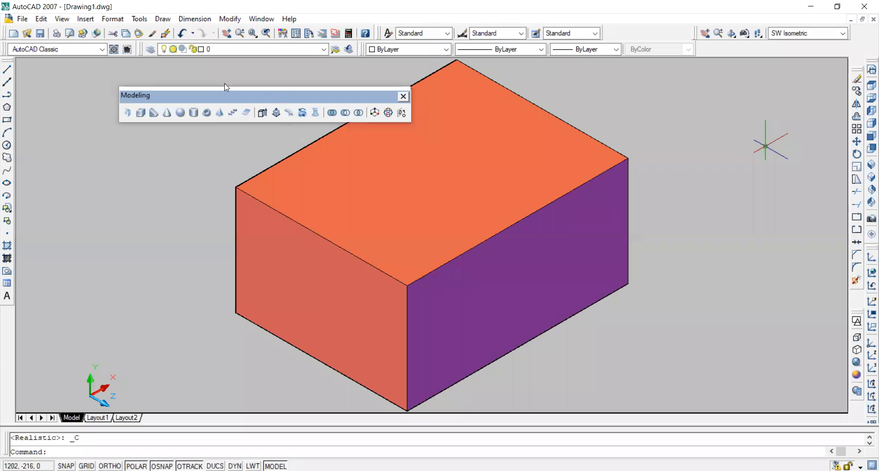
{"action": "left_click_drag", "start_coordinate": [281, 98], "coordinate": [223, 84]}
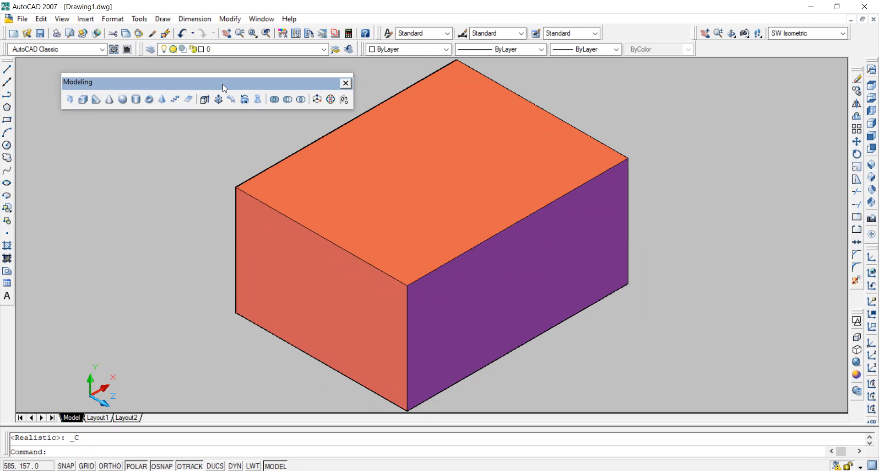
Display the model as 2D wireframe in the SW Isometric view and erase the existing box
{"action": "left_click", "coordinate": [857, 322]}
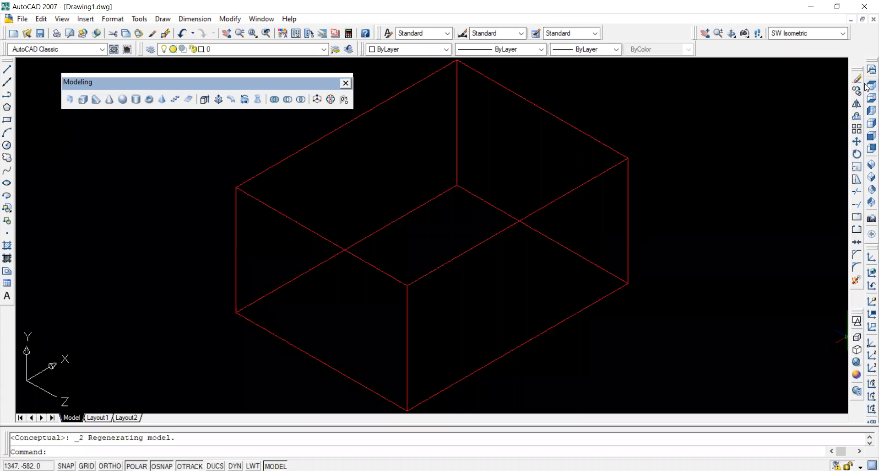
{"action": "left_click", "coordinate": [865, 166]}
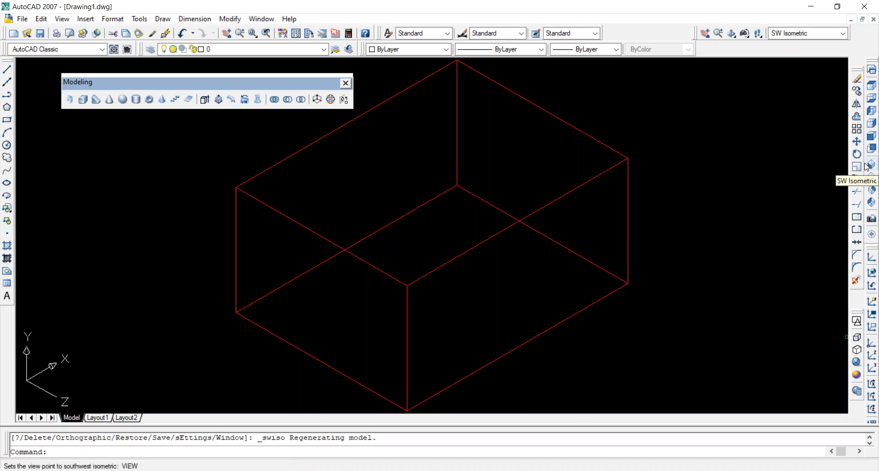
{"action": "key", "text": "ctrl+a"}
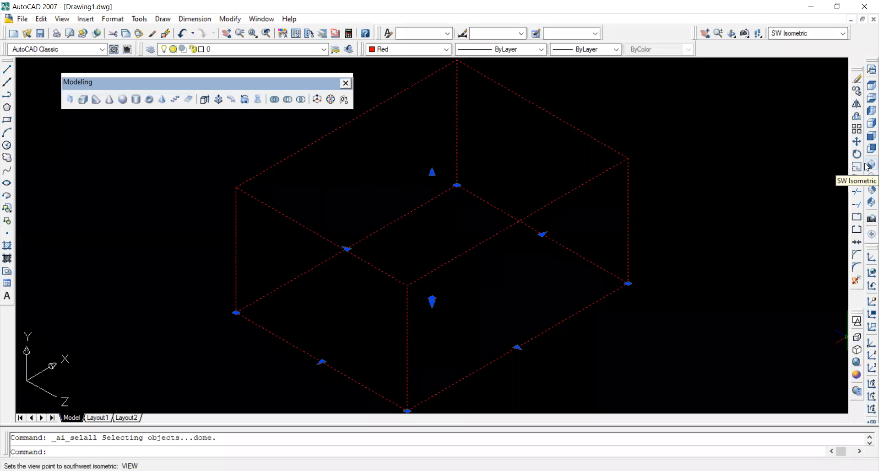
{"action": "key", "text": "Delete"}
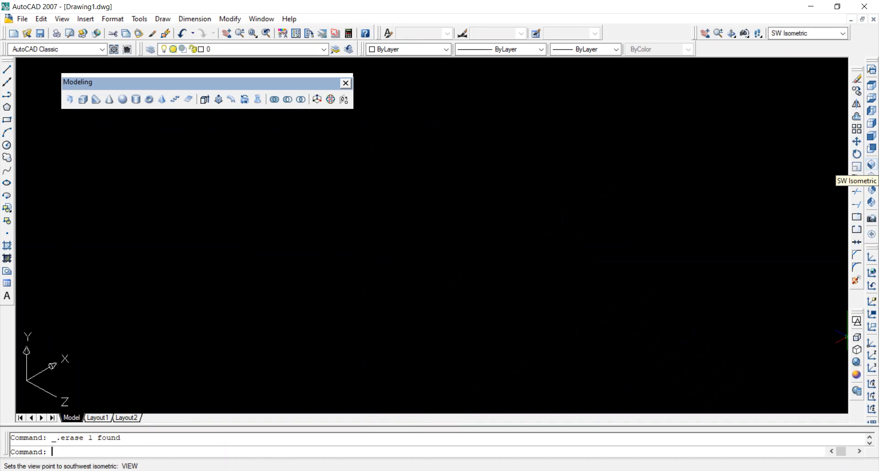
Draw an open zigzag polysolid with four straight segments
{"action": "left_click", "coordinate": [70, 99]}
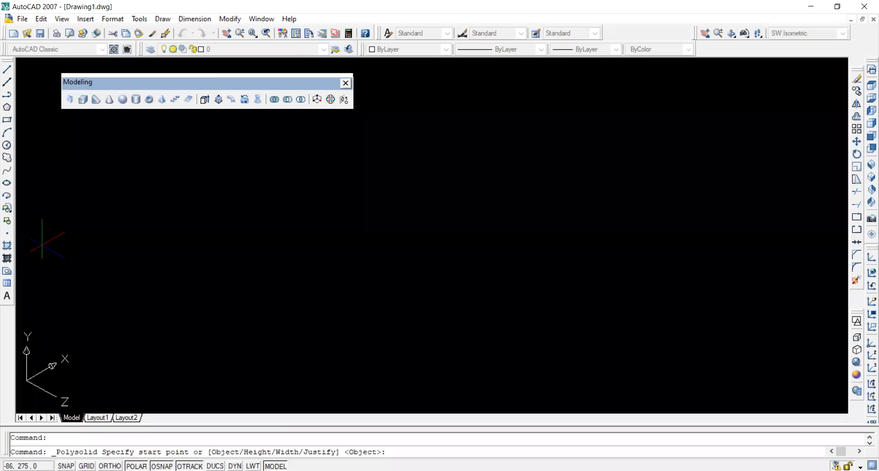
{"action": "left_click", "coordinate": [57, 226]}
{"action": "left_click", "coordinate": [104, 291]}
{"action": "left_click", "coordinate": [172, 263]}
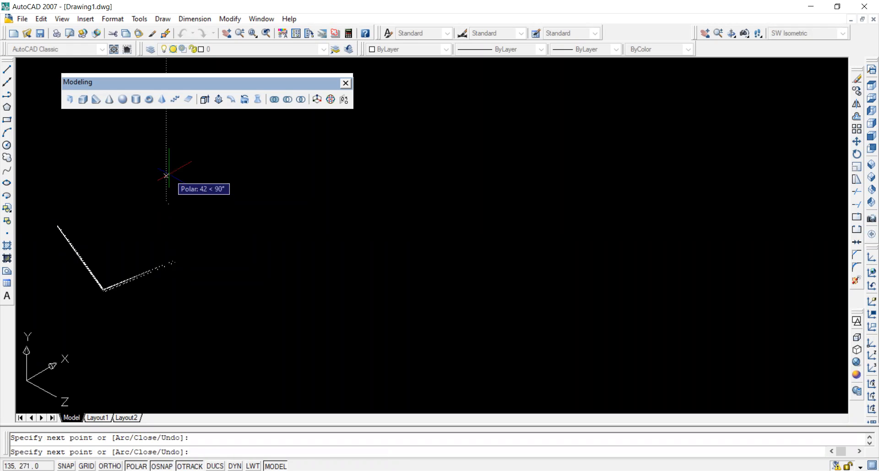
{"action": "left_click", "coordinate": [234, 185]}
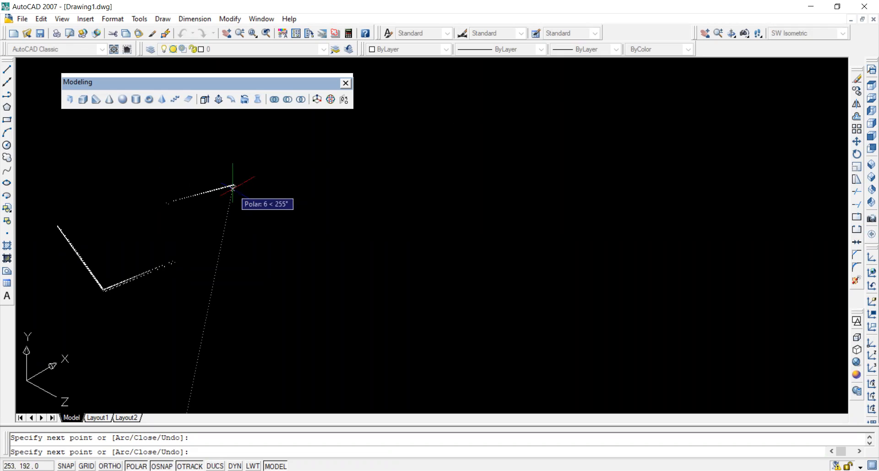
{"action": "key", "text": "Return"}
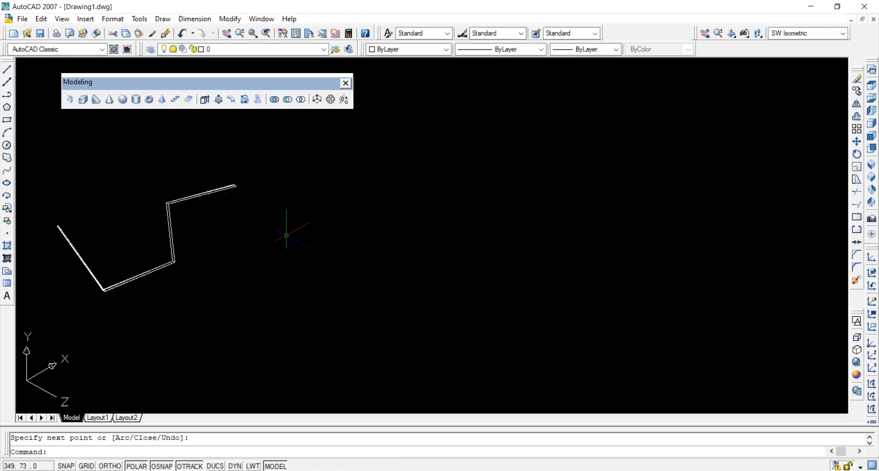
Switch to the Top view and back to SW Isometric to reorient the UCS with its Z axis pointing up
{"action": "left_click", "coordinate": [870, 166]}
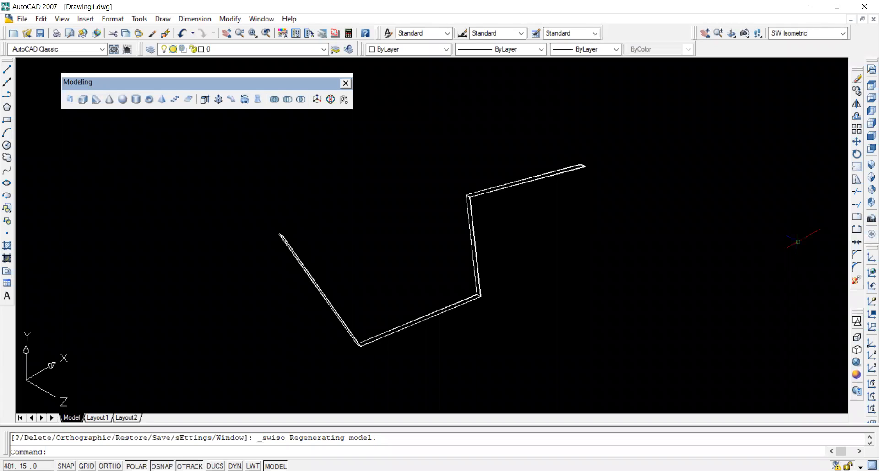
{"action": "scroll", "coordinate": [546, 325], "scroll_direction": "down", "scroll_amount": 1}
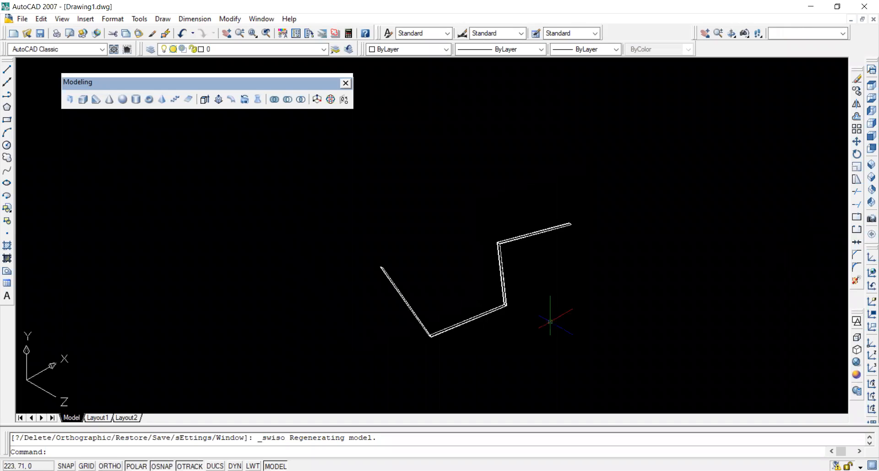
{"action": "middle_click_drag", "start_coordinate": [494, 307], "coordinate": [225, 247]}
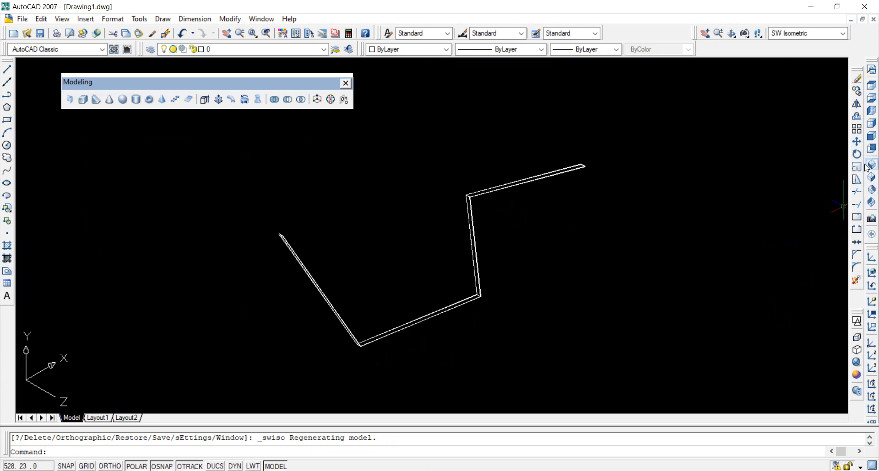
{"action": "left_click", "coordinate": [867, 86]}
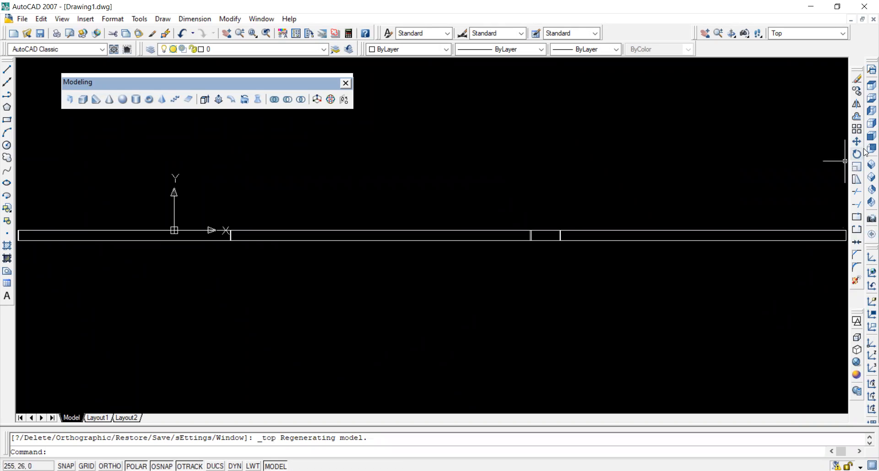
{"action": "left_click", "coordinate": [871, 165]}
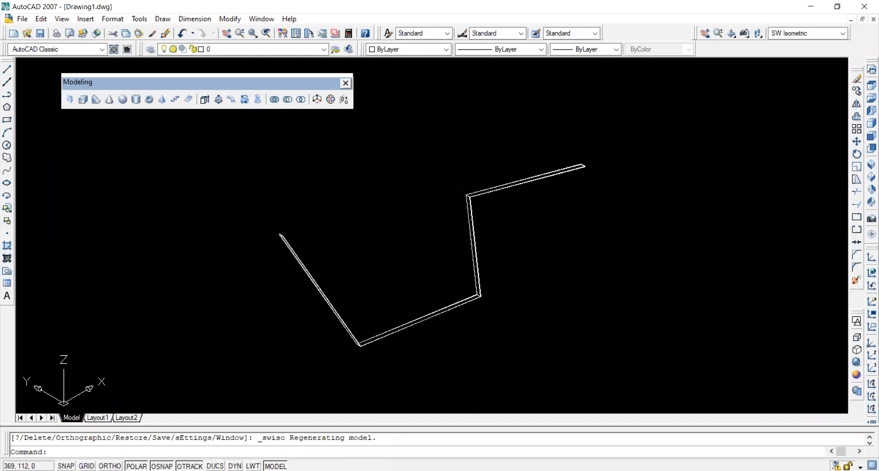
{"action": "scroll", "coordinate": [591, 275], "scroll_direction": "down", "scroll_amount": 1}
{"action": "mouse_move", "coordinate": [592, 275]}
{"action": "middle_mouse_down"}
{"action": "mouse_move", "coordinate": [357, 253]}
{"action": "mouse_move", "coordinate": [247, 221]}
{"action": "middle_mouse_up"}
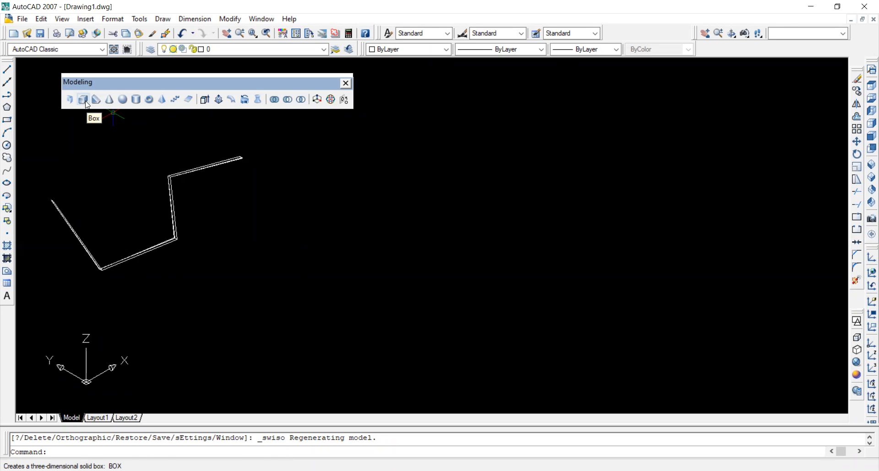
Create a solid box about 51 units high below and beside the polysolid
{"action": "left_click", "coordinate": [82, 100]}
{"action": "left_click", "coordinate": [173, 316]}
{"action": "left_click", "coordinate": [307, 302]}
{"action": "left_click", "coordinate": [310, 268]}
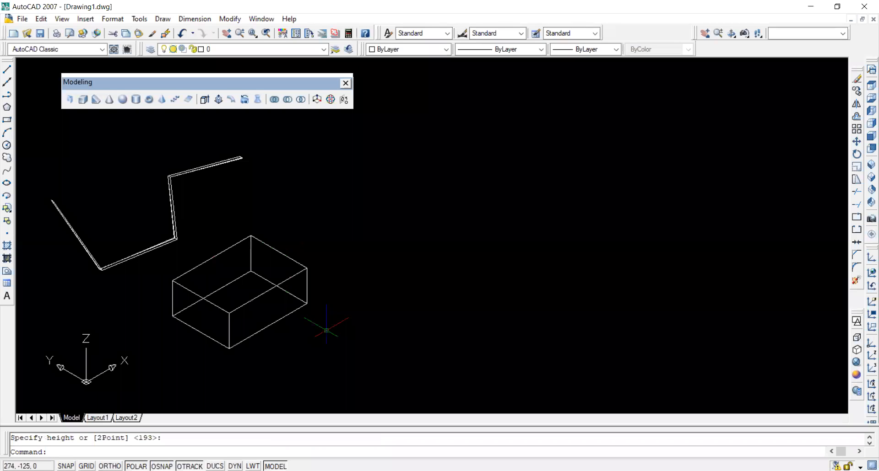
Create a wedge about 91 units high above and beside the box
{"action": "left_click", "coordinate": [96, 104]}
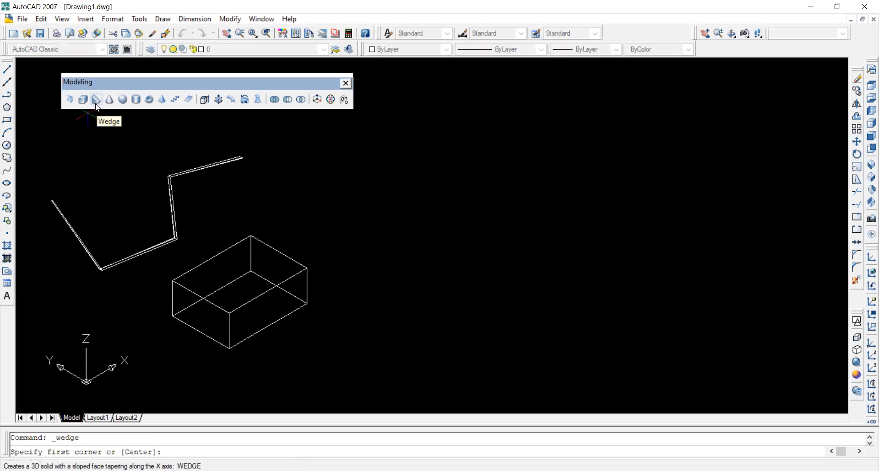
{"action": "left_click", "coordinate": [321, 194]}
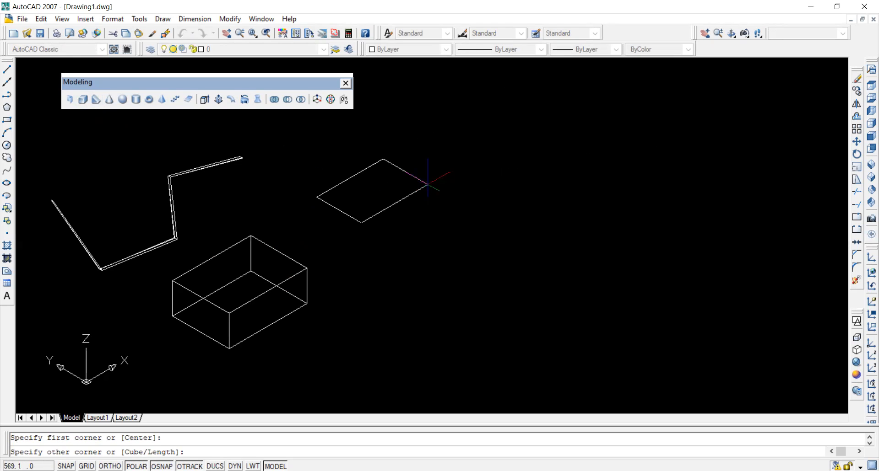
{"action": "left_click", "coordinate": [428, 183]}
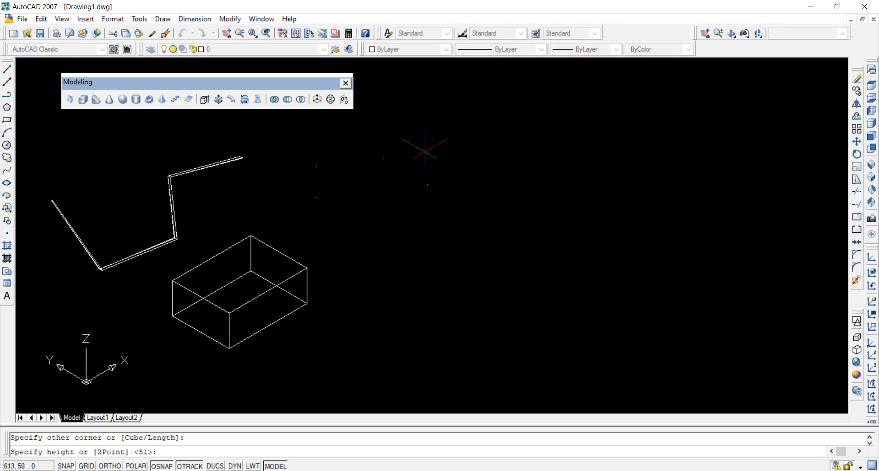
{"action": "left_click", "coordinate": [435, 118]}
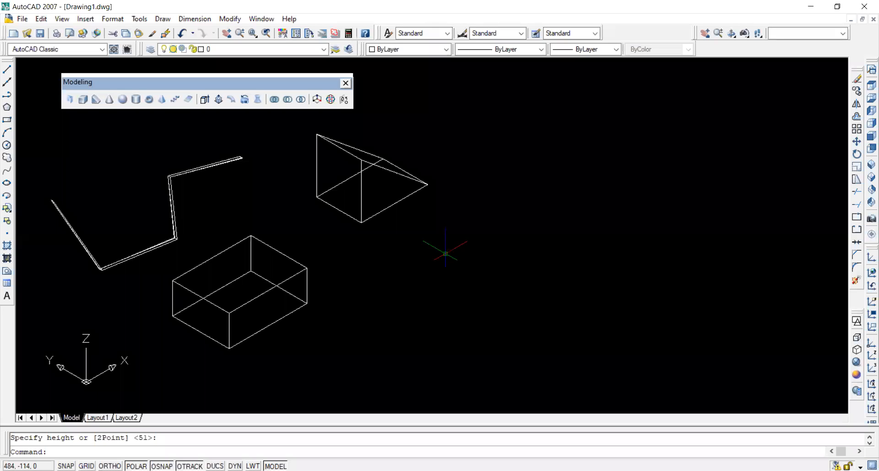
Create a cone below the wedge with a base radius of about 51 and a height of about 122
{"action": "left_click", "coordinate": [113, 100]}
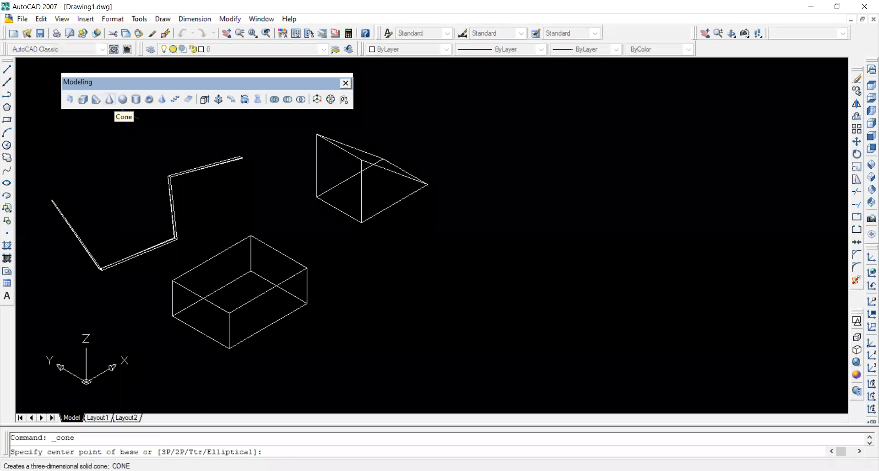
{"action": "left_click", "coordinate": [400, 339]}
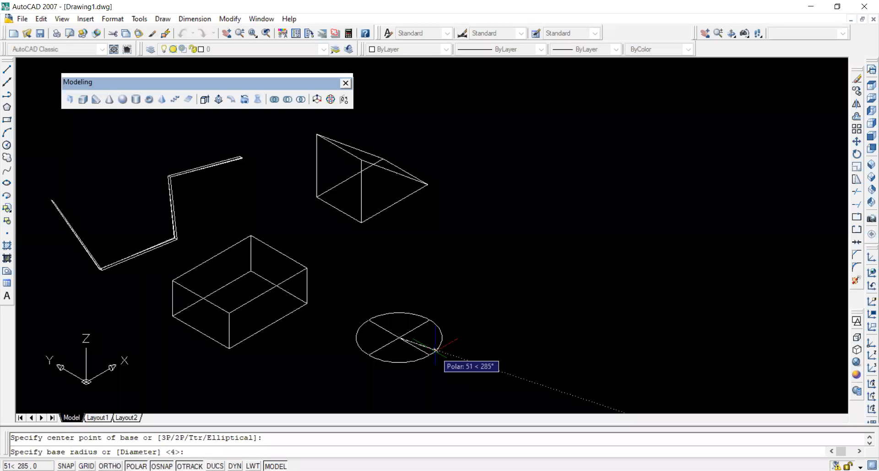
{"action": "left_click", "coordinate": [435, 350]}
{"action": "left_click", "coordinate": [454, 280]}
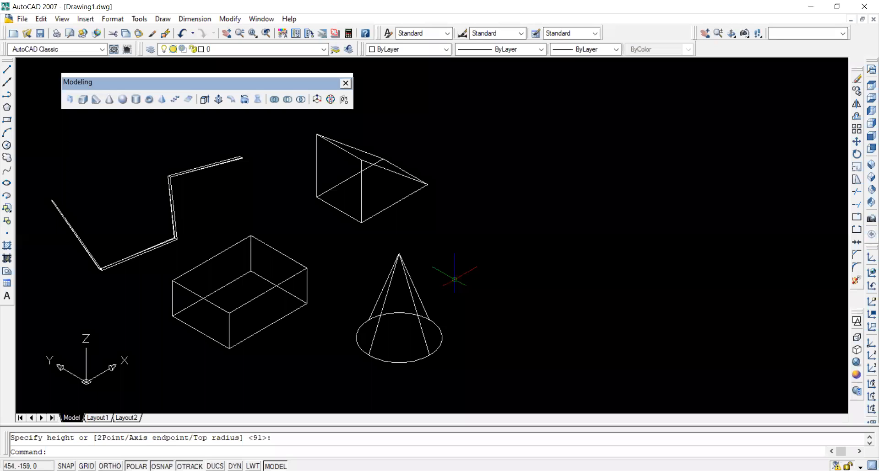
Create a sphere with a radius of about 64 beside the wedge
{"action": "left_click", "coordinate": [122, 99]}
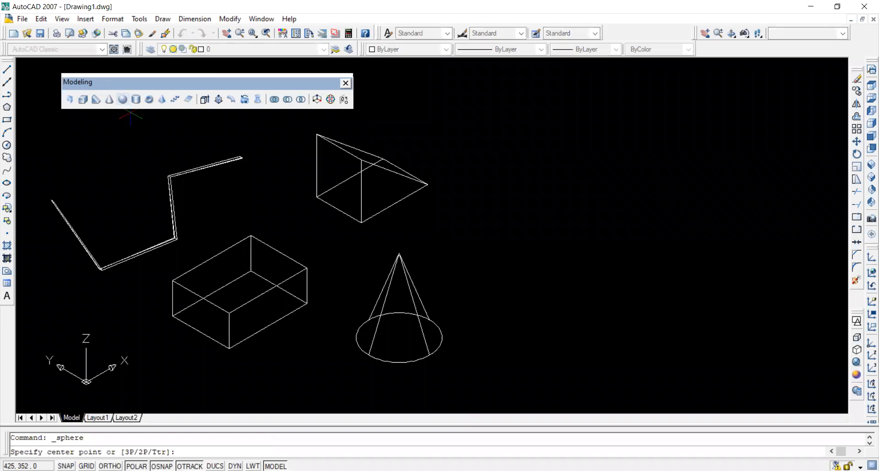
{"action": "left_click", "coordinate": [513, 164]}
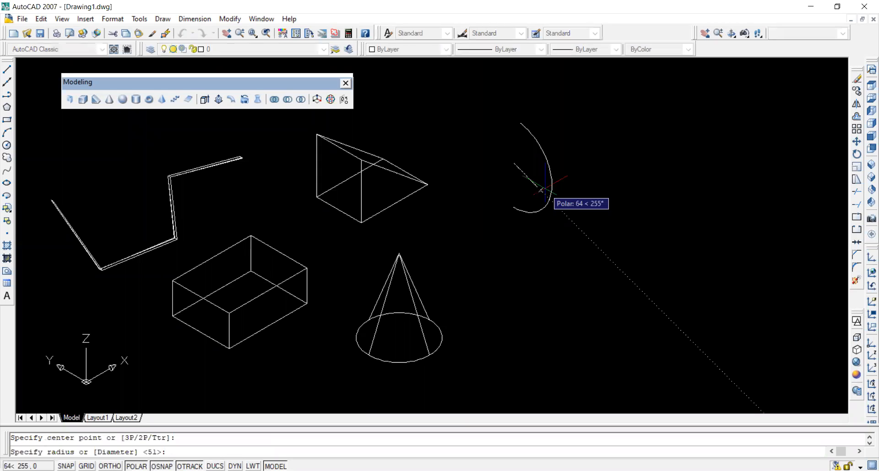
{"action": "left_click", "coordinate": [545, 209]}
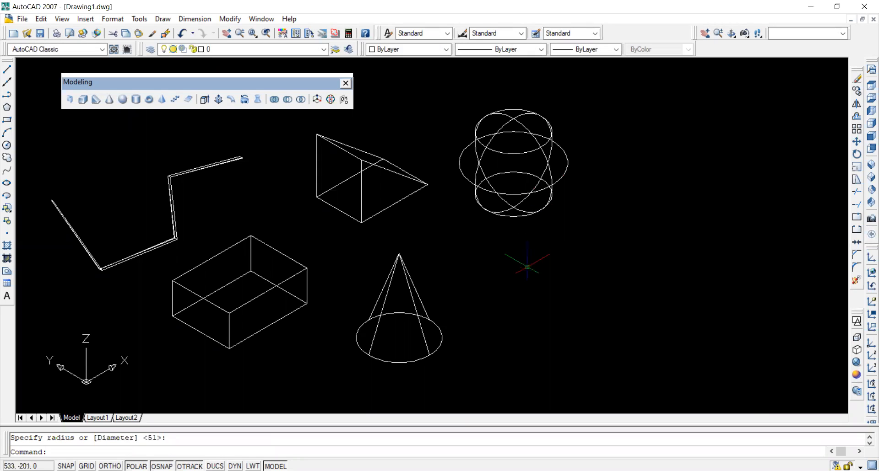
Create a tall upright cylinder with a base radius of about 42 below the sphere
{"action": "left_click", "coordinate": [136, 100]}
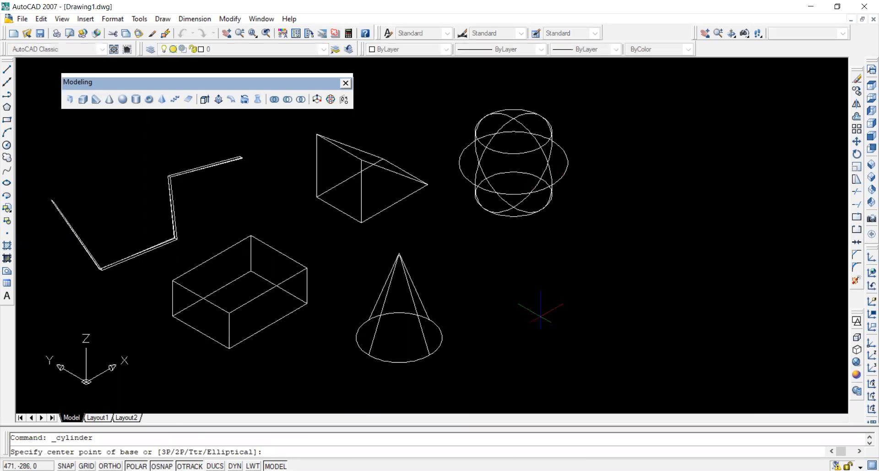
{"action": "left_click", "coordinate": [533, 338]}
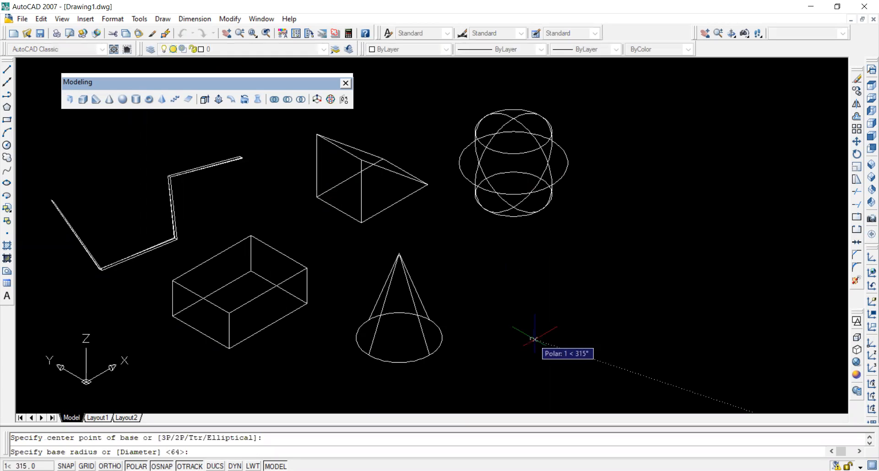
{"action": "left_click", "coordinate": [567, 341]}
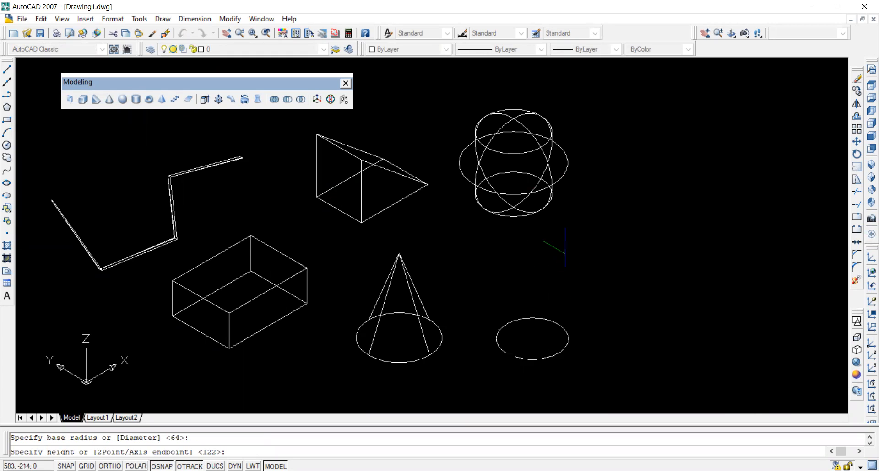
{"action": "left_click", "coordinate": [565, 251]}
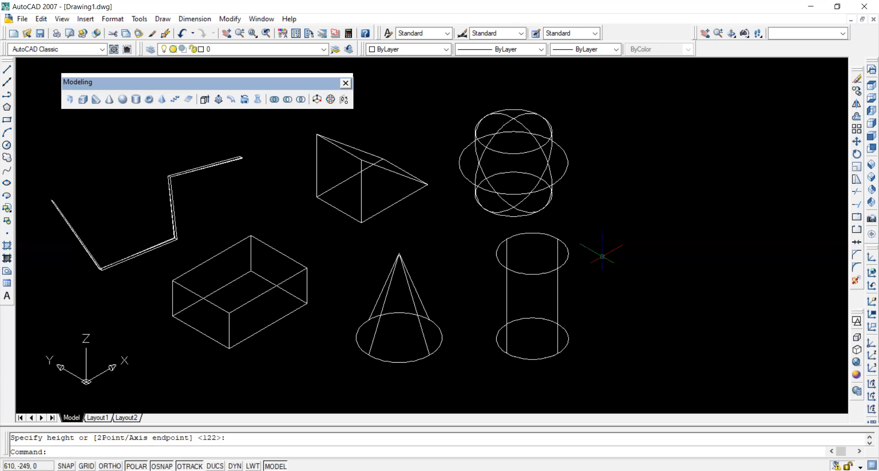
Create a torus with a radius of about 75 beside the sphere
{"action": "left_click", "coordinate": [154, 100]}
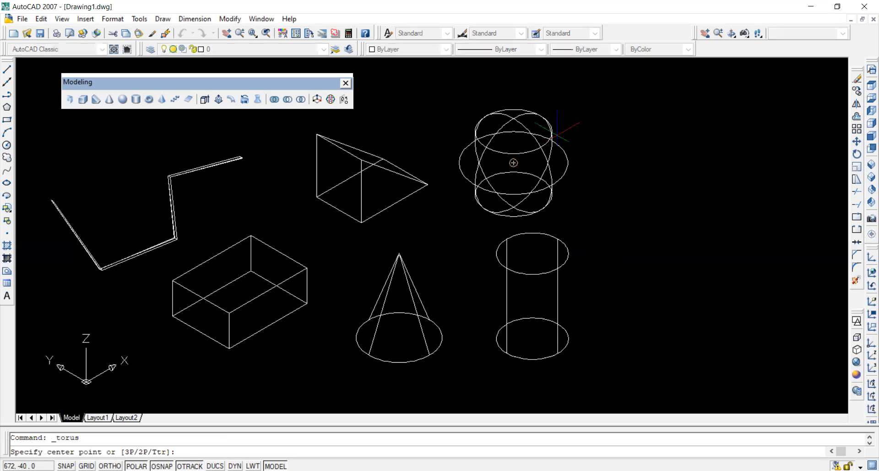
{"action": "left_click", "coordinate": [666, 143]}
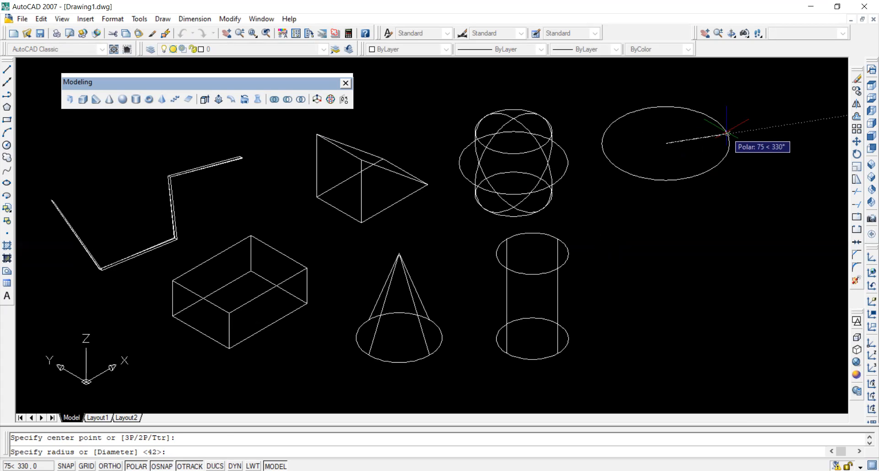
{"action": "left_click", "coordinate": [726, 133]}
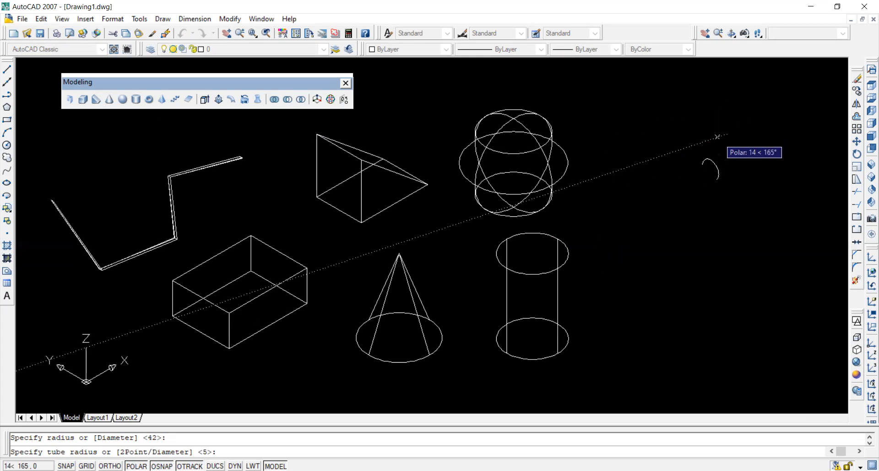
{"action": "left_click", "coordinate": [723, 145]}
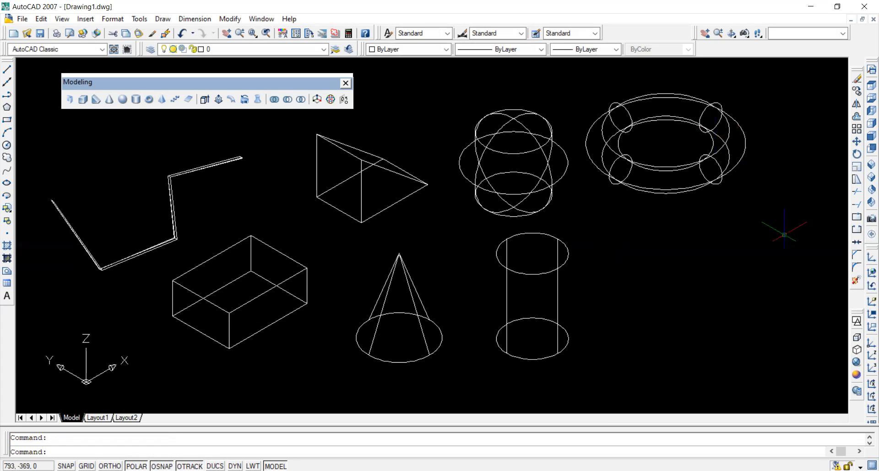
Create a four-sided circumscribed pyramid just below and beside the torus
{"action": "left_click", "coordinate": [164, 102]}
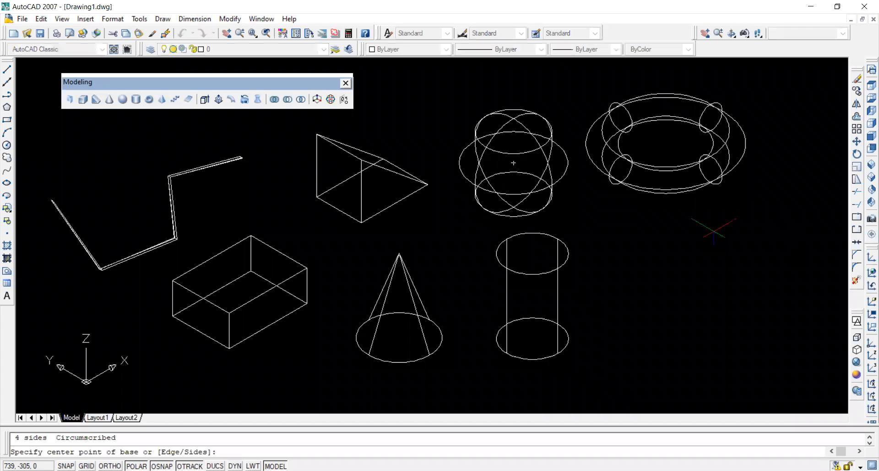
{"action": "left_click", "coordinate": [752, 221]}
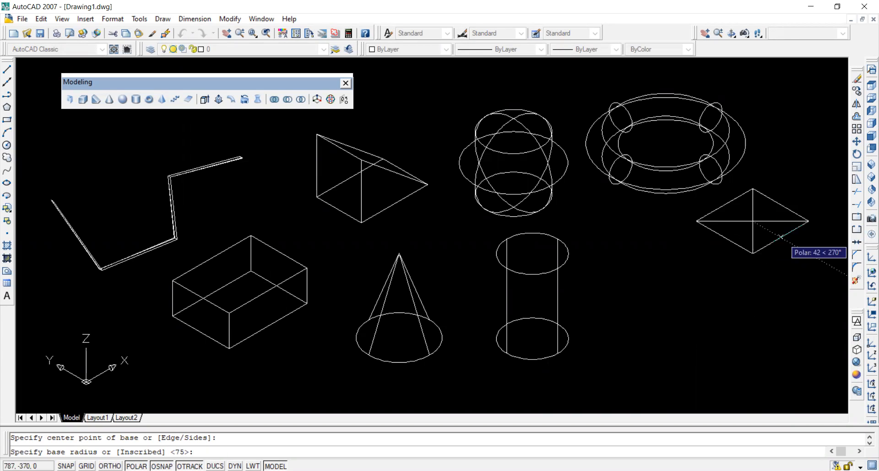
{"action": "left_click", "coordinate": [798, 228]}
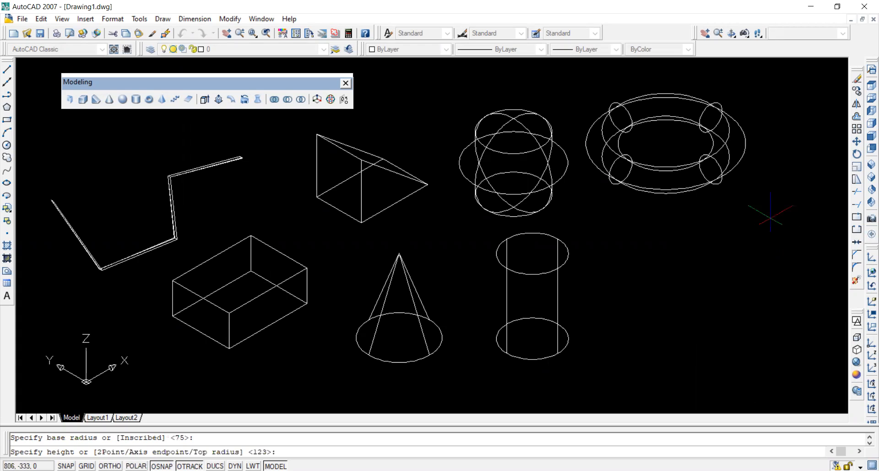
{"action": "left_click", "coordinate": [772, 161]}
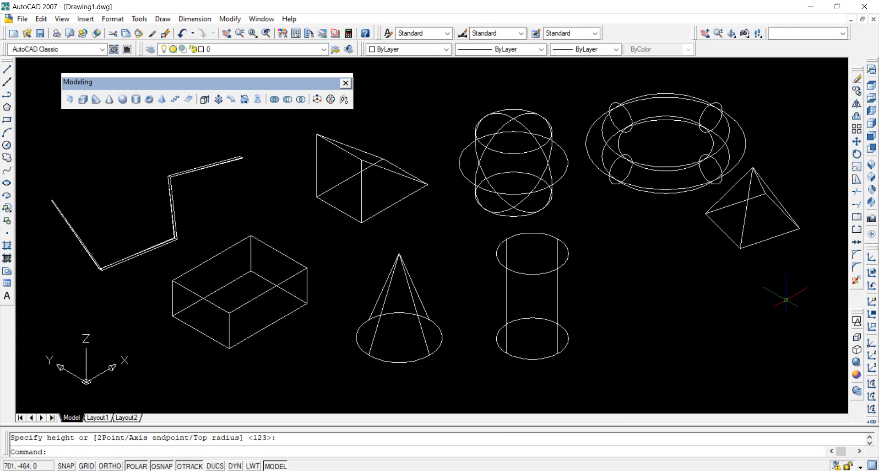
Create a three-turn helix beside the cylinder with a base radius of about 22, widening toward the top
{"action": "left_click", "coordinate": [176, 99]}
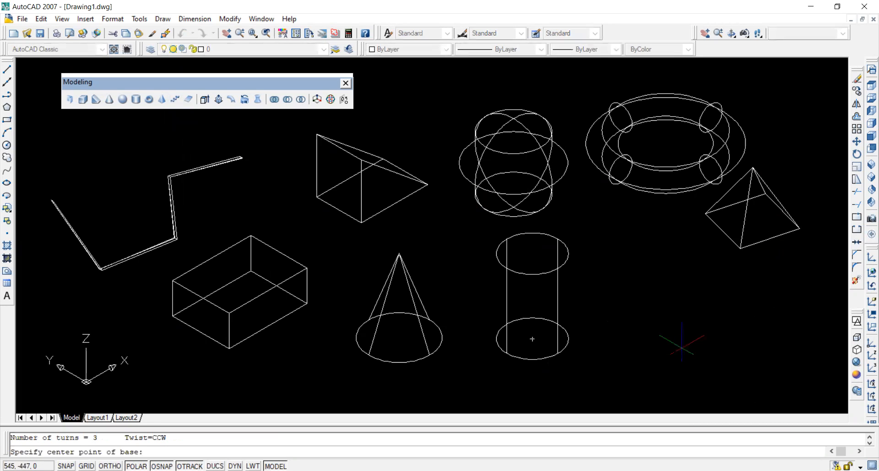
{"action": "left_click", "coordinate": [652, 334]}
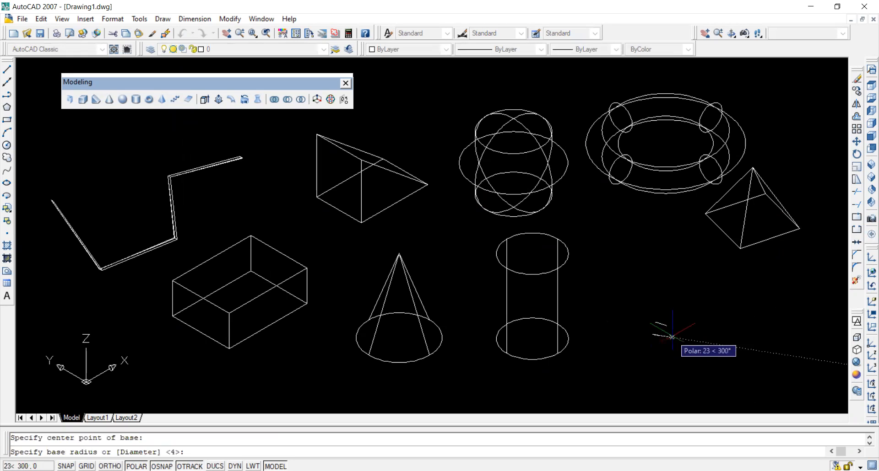
{"action": "left_click", "coordinate": [671, 334]}
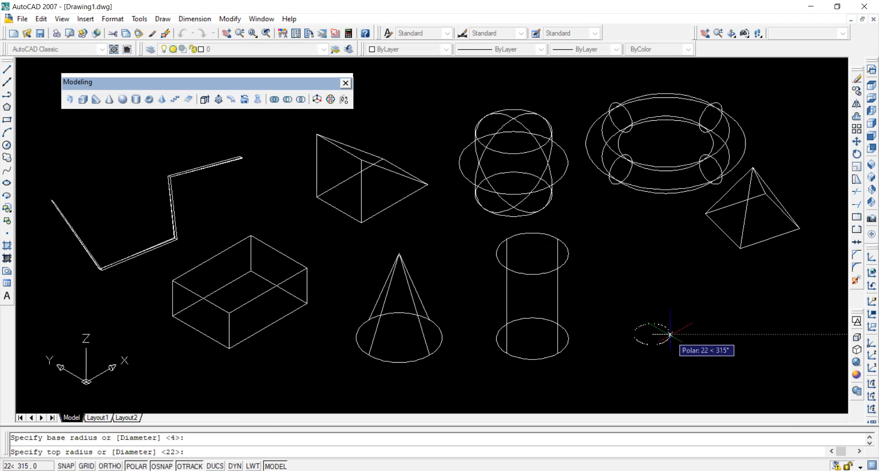
{"action": "left_click", "coordinate": [694, 335]}
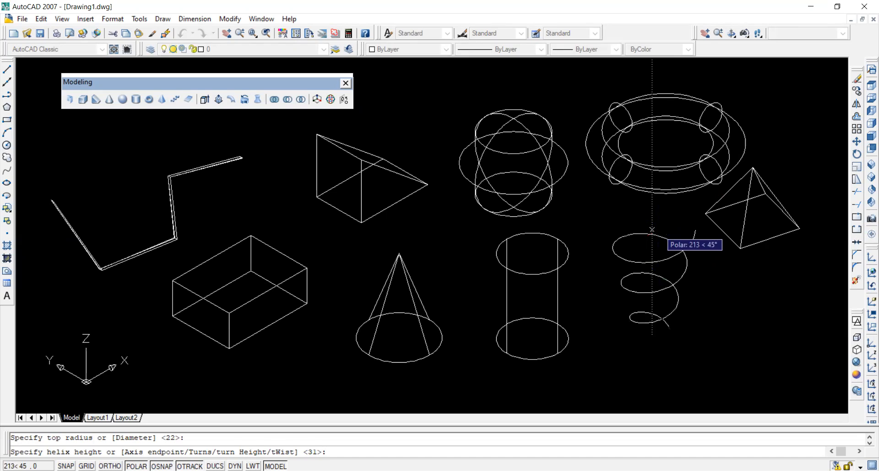
{"action": "left_click", "coordinate": [653, 239]}
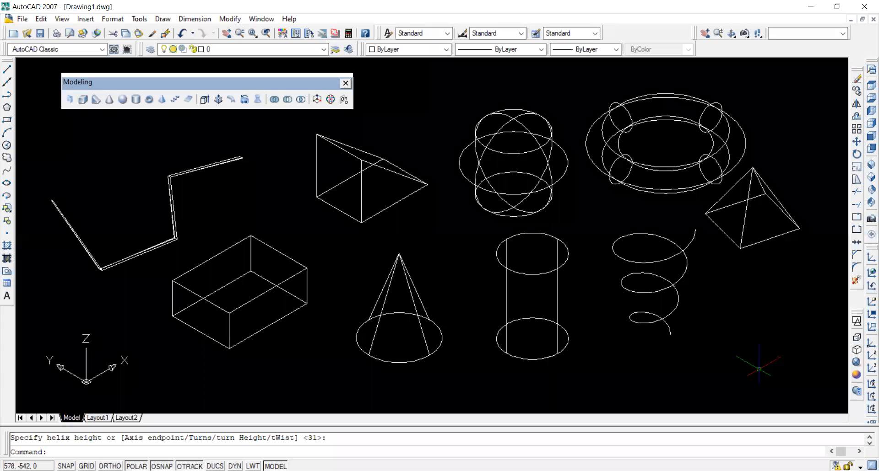
Create a rectangular planar surface below the pyramid, beside the base of the helix
{"action": "left_click", "coordinate": [188, 99]}
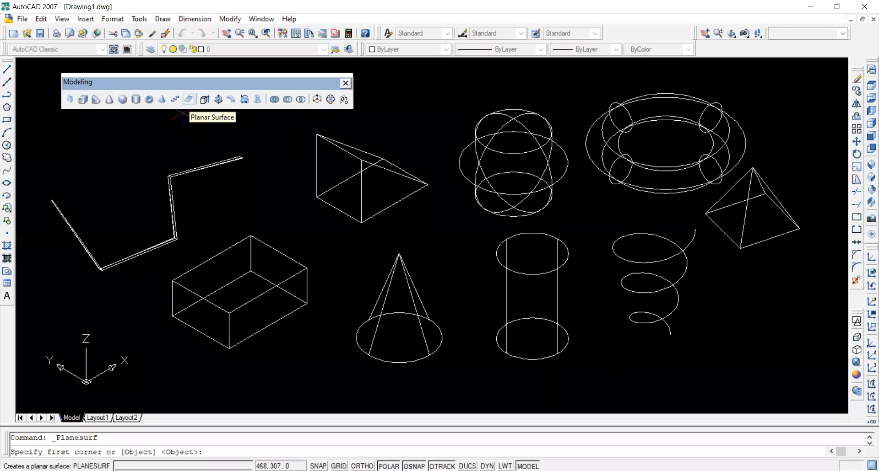
{"action": "left_click", "coordinate": [704, 333]}
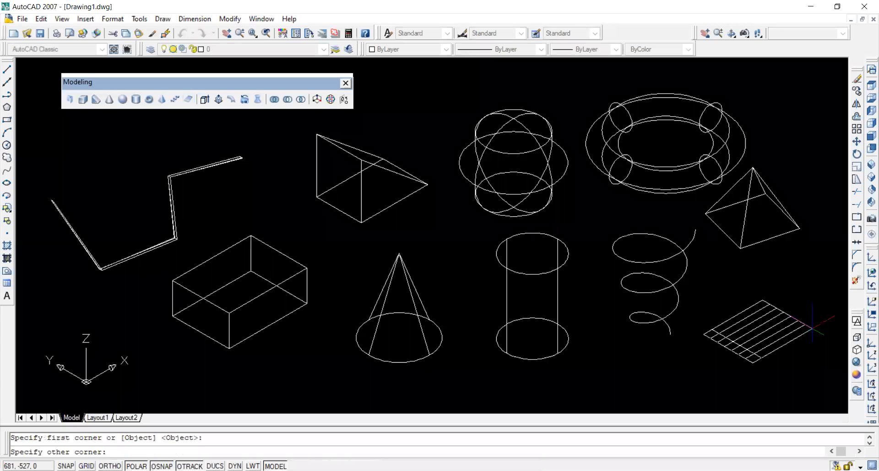
{"action": "left_click", "coordinate": [812, 328]}
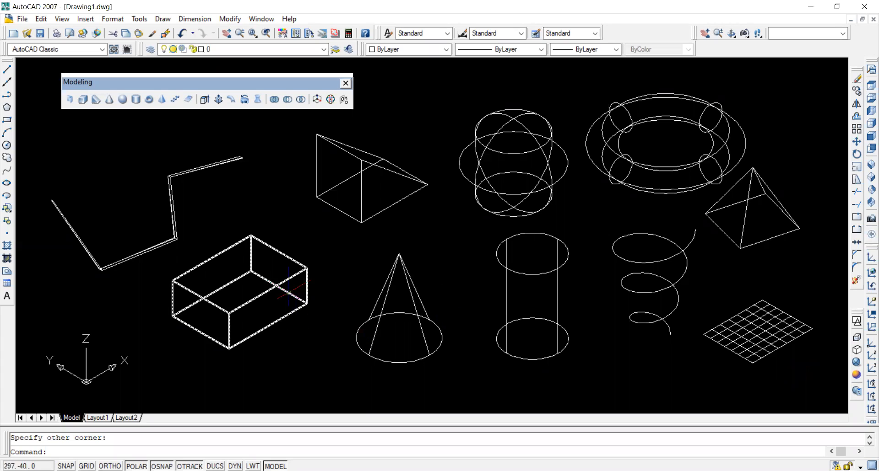
Change the box's color to Red
{"action": "left_click", "coordinate": [281, 284]}
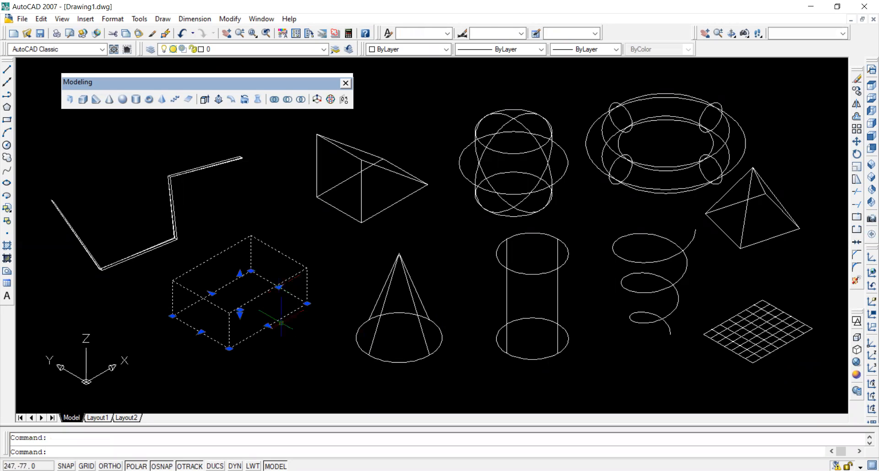
{"action": "left_click", "coordinate": [412, 49]}
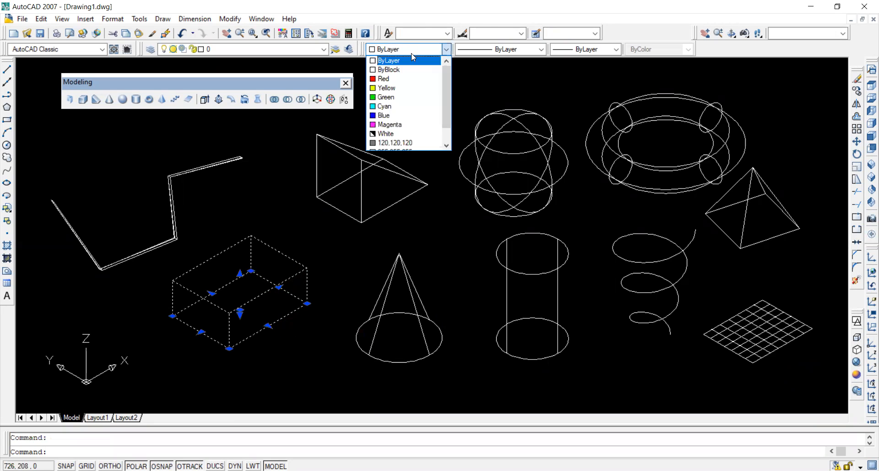
{"action": "left_click", "coordinate": [401, 79]}
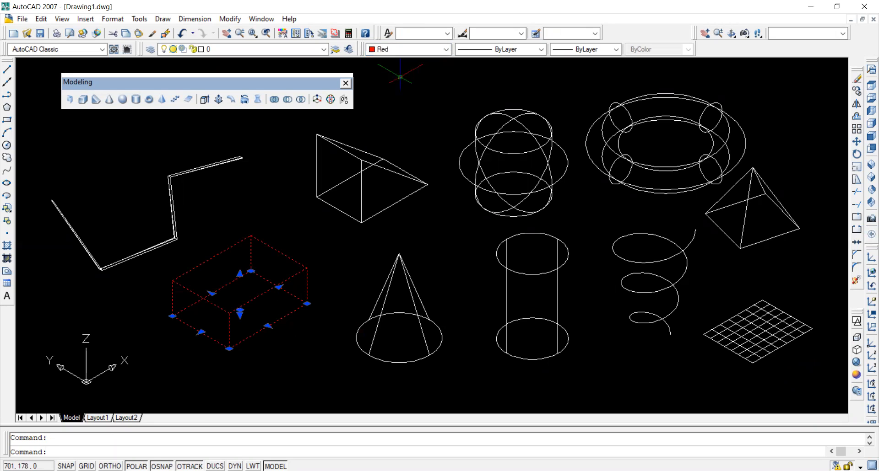
{"action": "key", "text": "Escape"}
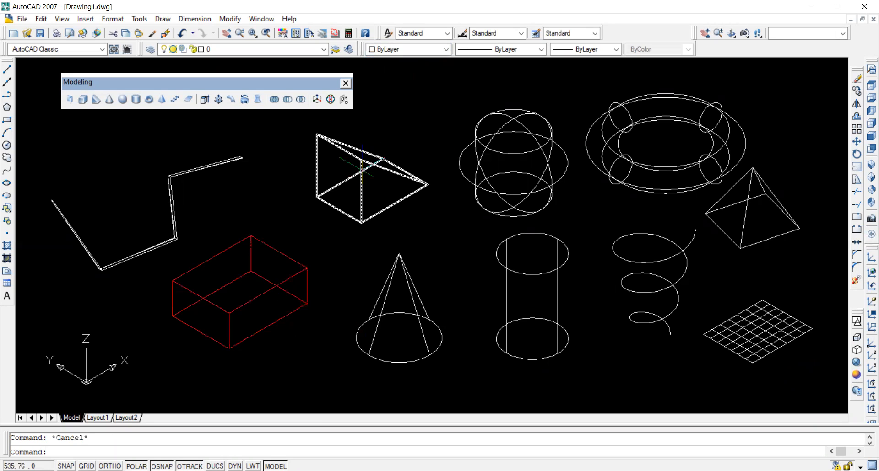
Change the wedge's color to Yellow
{"action": "left_click", "coordinate": [366, 162]}
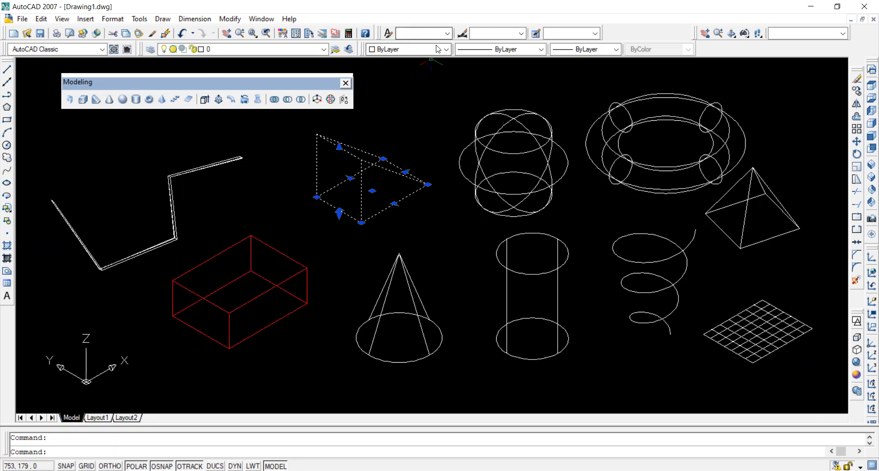
{"action": "left_click", "coordinate": [412, 49]}
{"action": "left_click", "coordinate": [417, 87]}
{"action": "key", "text": "Escape"}
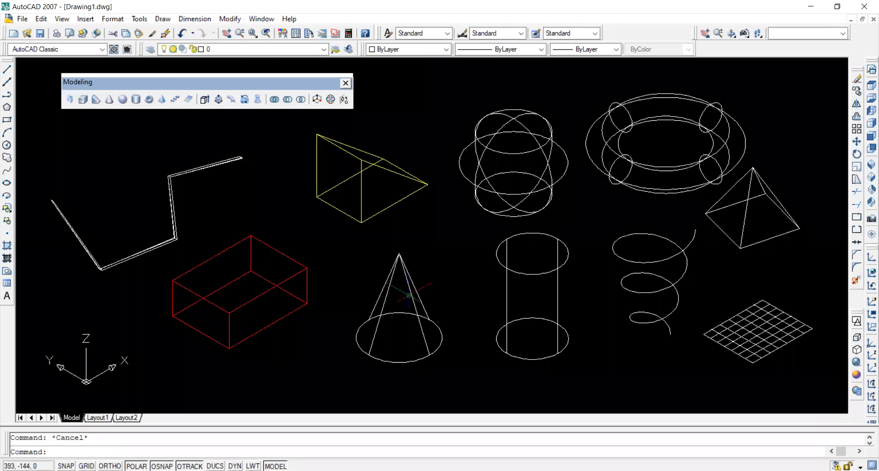
Change the cone's color to Green
{"action": "left_click", "coordinate": [409, 295]}
{"action": "left_click", "coordinate": [444, 49]}
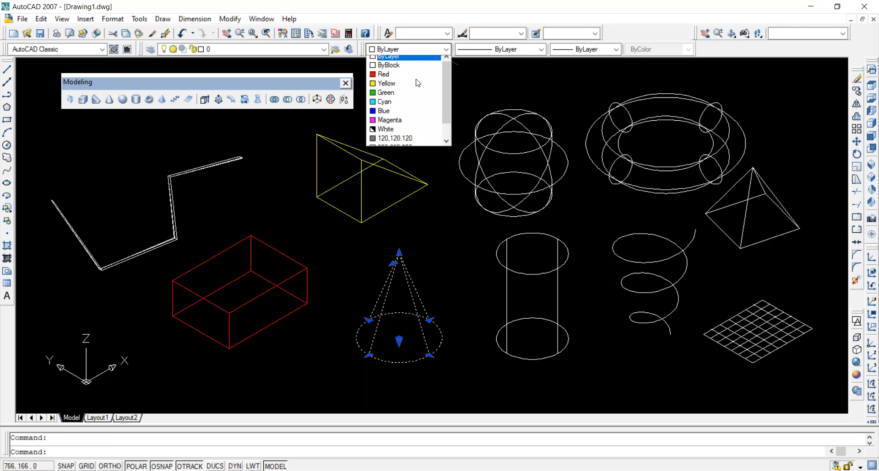
{"action": "left_click", "coordinate": [403, 92]}
{"action": "key", "text": "Escape"}
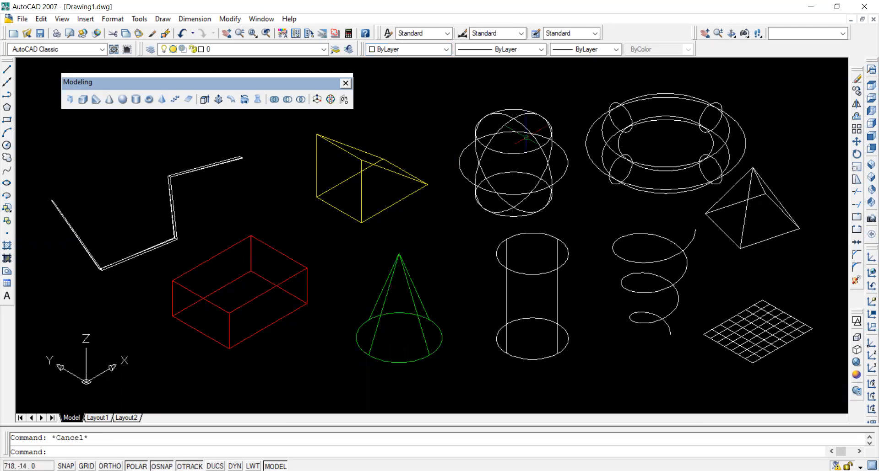
Change the sphere's color to Cyan and the cylinder's color to Blue
{"action": "left_click", "coordinate": [519, 152]}
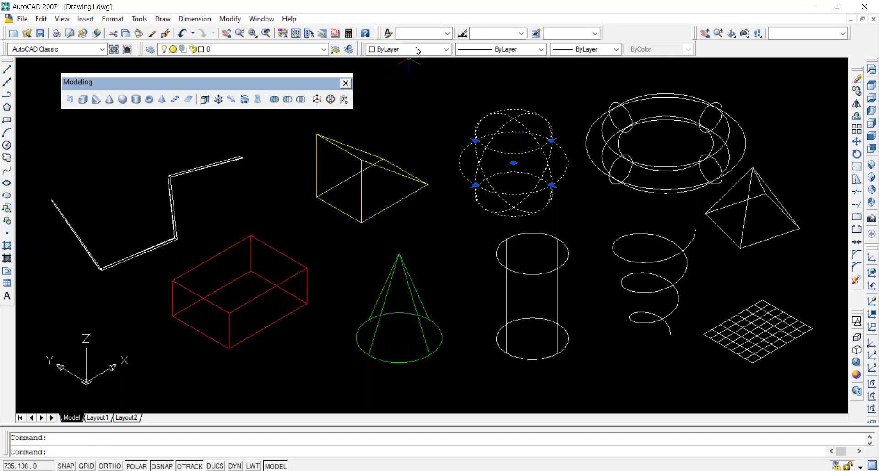
{"action": "left_click", "coordinate": [416, 50]}
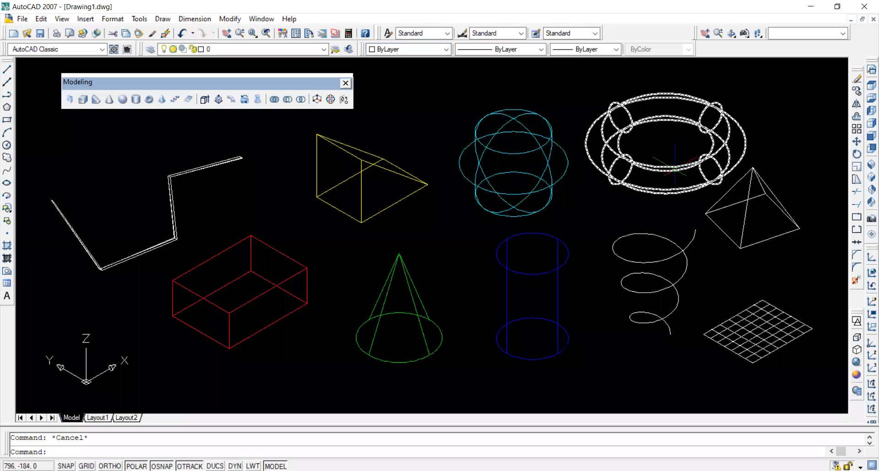
Change the torus's color to Magenta
{"action": "left_click", "coordinate": [675, 167]}
{"action": "left_click", "coordinate": [396, 49]}
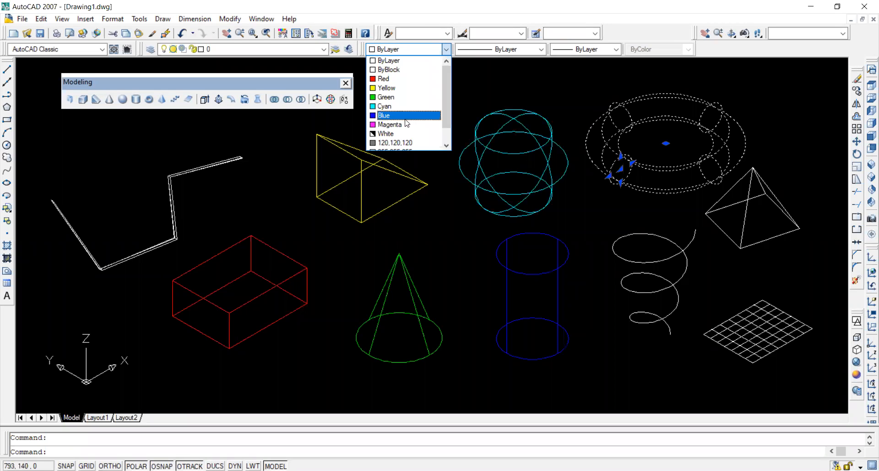
{"action": "left_click", "coordinate": [406, 122]}
{"action": "key", "text": "Escape"}
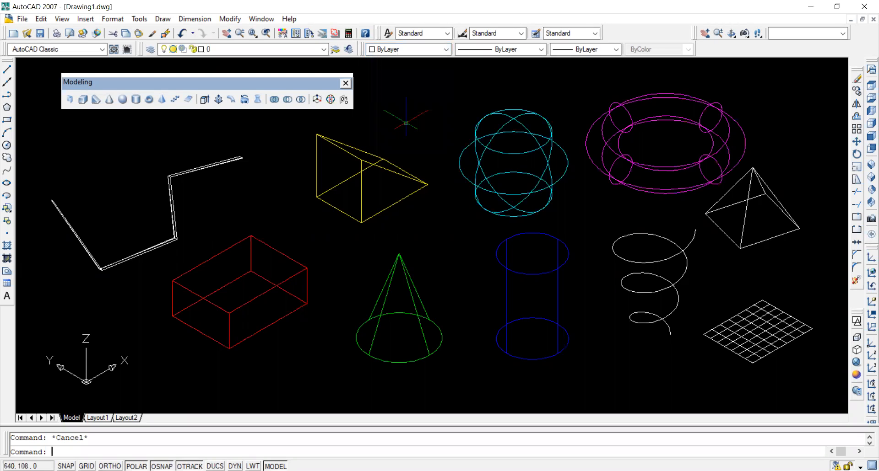
Try White as the pyramid's color
{"action": "left_click", "coordinate": [791, 217]}
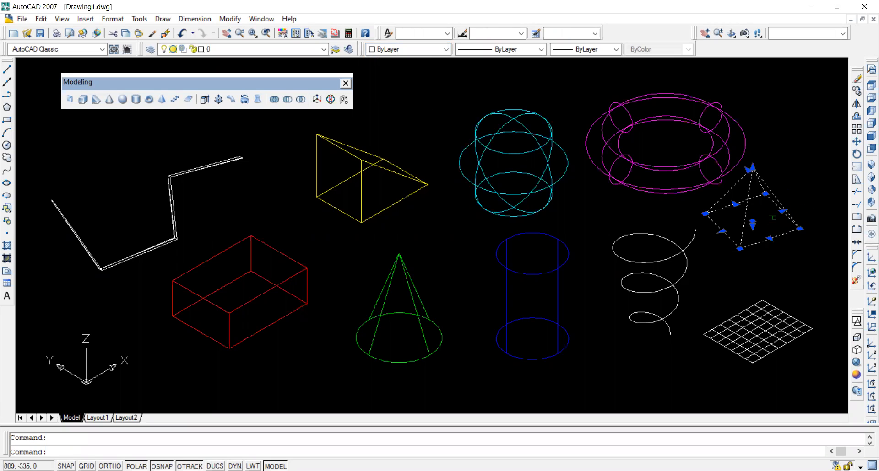
{"action": "left_click", "coordinate": [425, 49]}
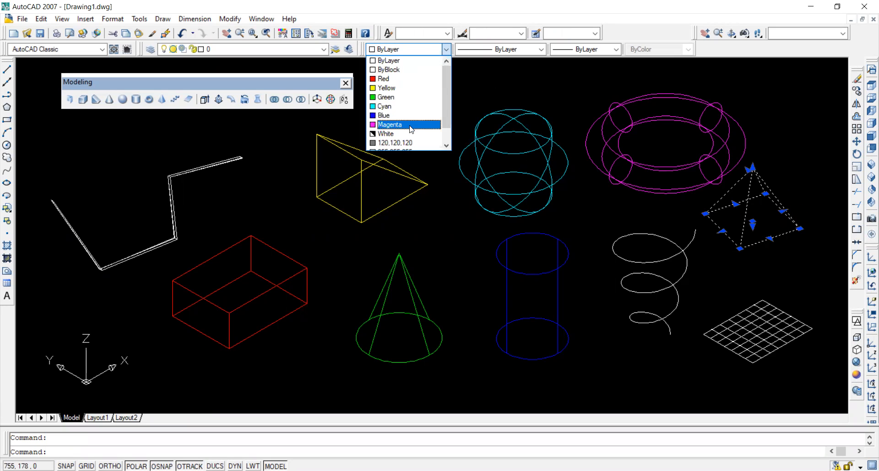
{"action": "left_click", "coordinate": [412, 115]}
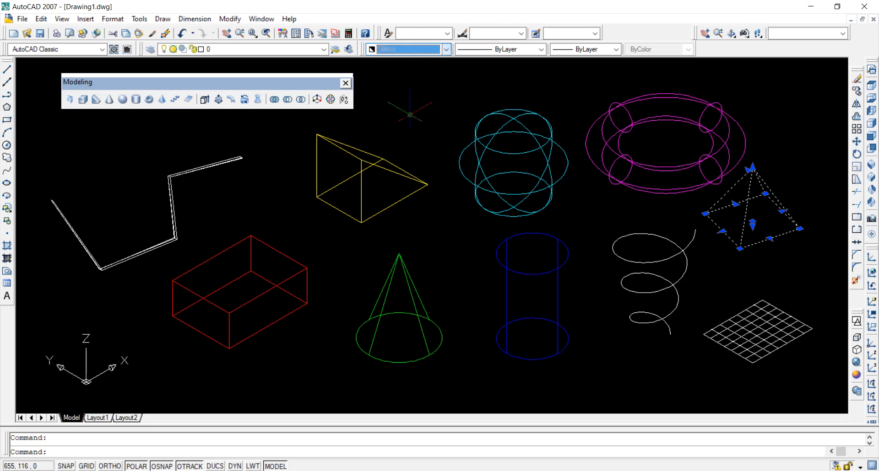
{"action": "key", "text": "Escape"}
Set the pyramid's color to the dark green index color 104
{"action": "left_click", "coordinate": [775, 200]}
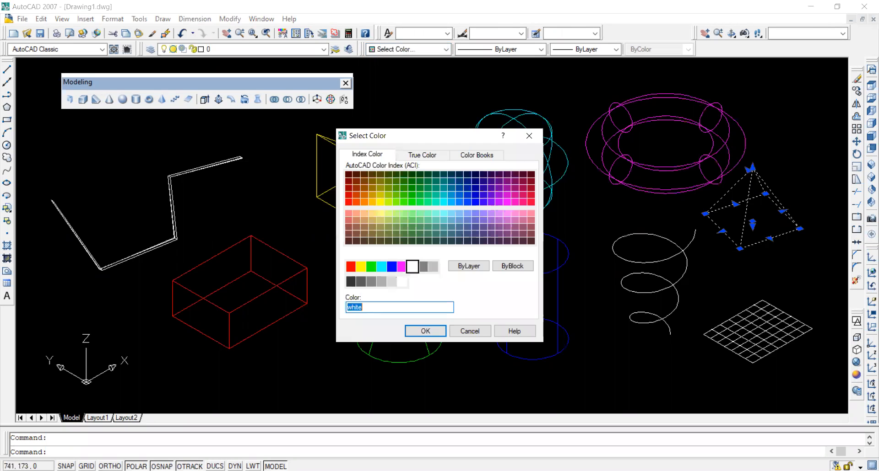
{"action": "left_click", "coordinate": [420, 189]}
{"action": "left_click", "coordinate": [439, 328]}
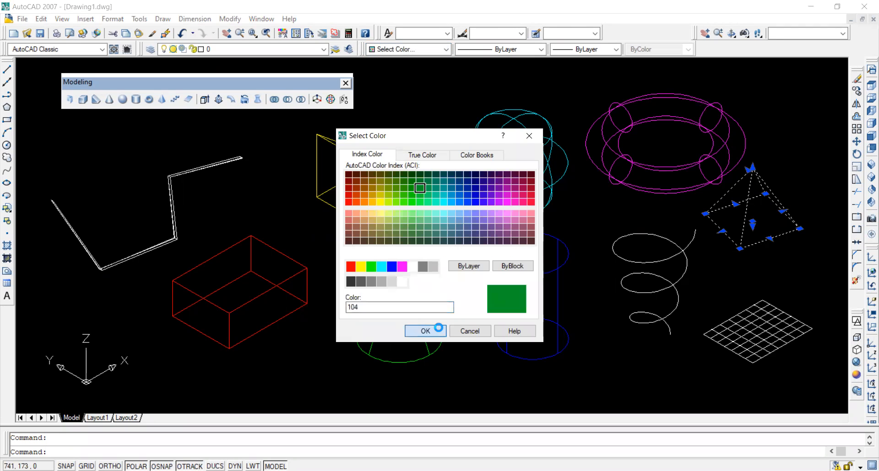
Give the planar surface a custom dark purple color
{"action": "left_click", "coordinate": [781, 346]}
{"action": "left_click", "coordinate": [421, 49]}
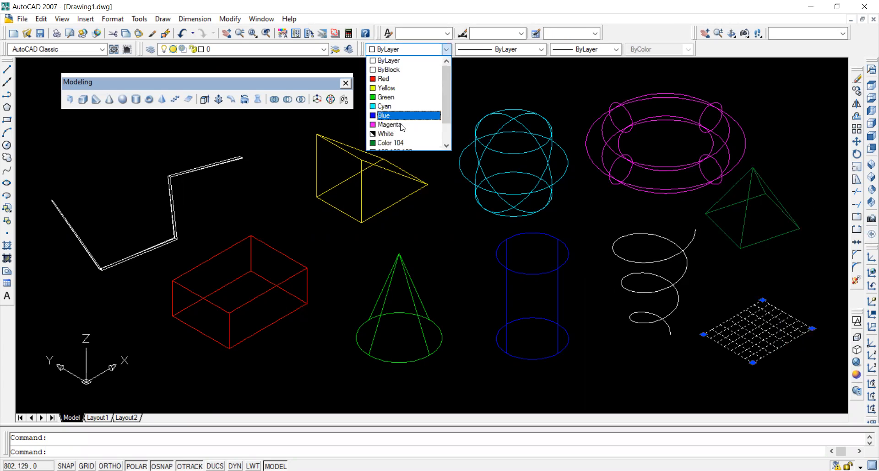
{"action": "scroll", "coordinate": [404, 132], "scroll_direction": "down", "scroll_amount": 1}
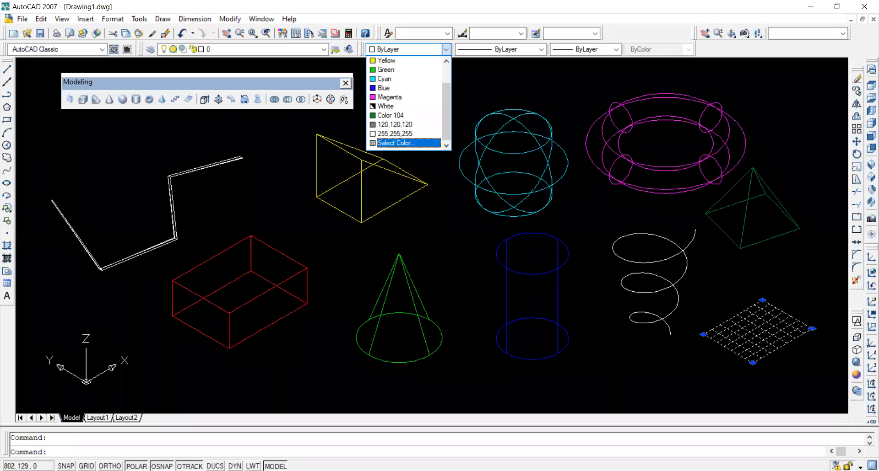
{"action": "key", "text": "Escape"}
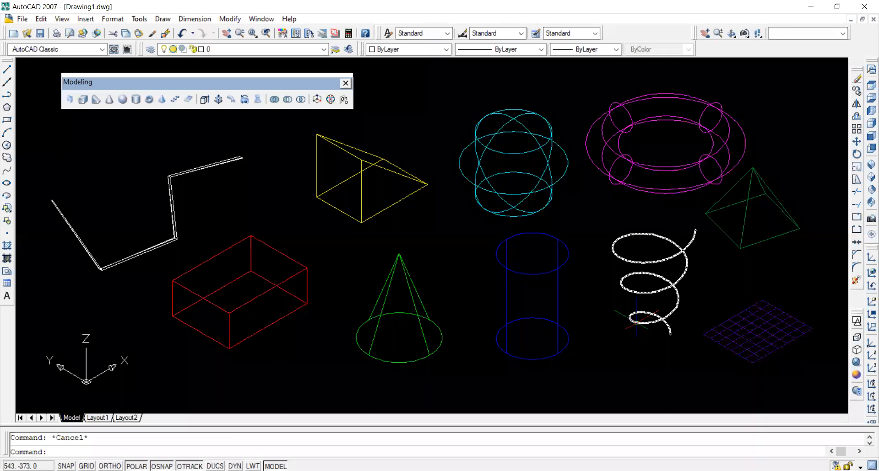
Show the solids in the 3D Wireframe, Realistic and Conceptual visual styles, ending with Realistic
{"action": "left_click", "coordinate": [857, 338]}
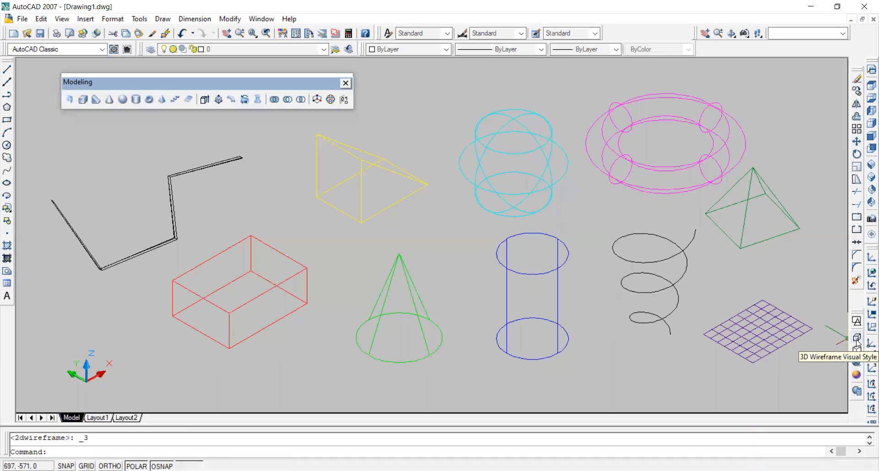
{"action": "left_click", "coordinate": [856, 363]}
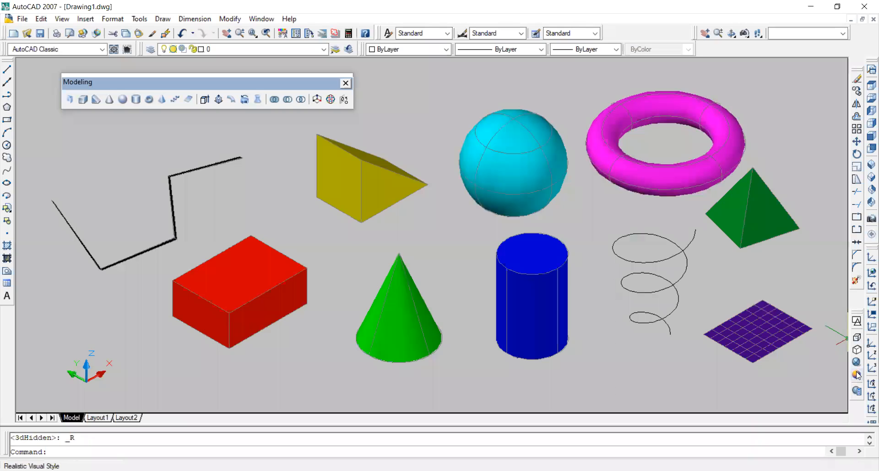
{"action": "left_click", "coordinate": [856, 375]}
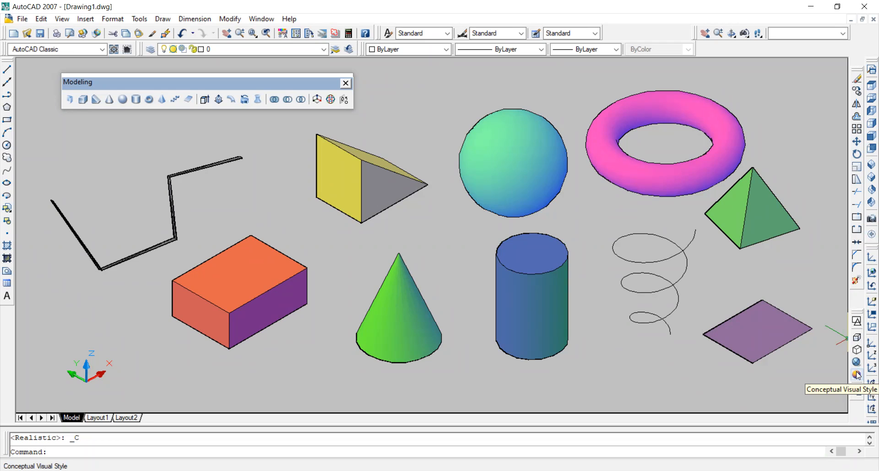
{"action": "left_click", "coordinate": [856, 362]}
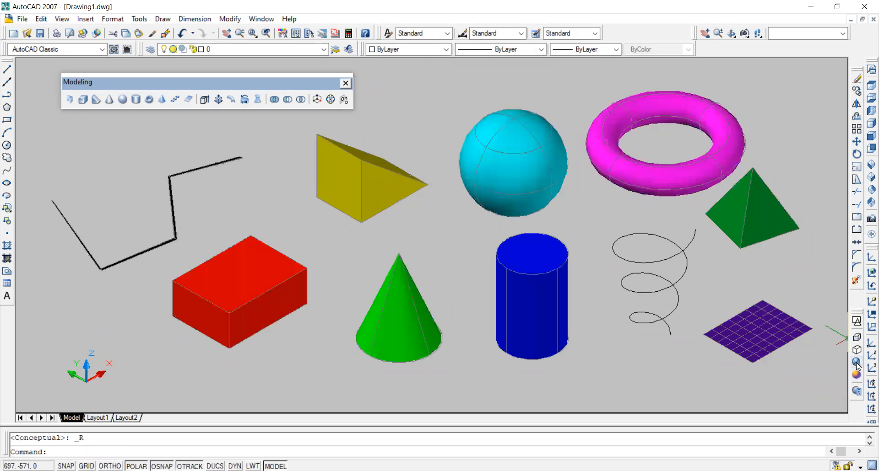